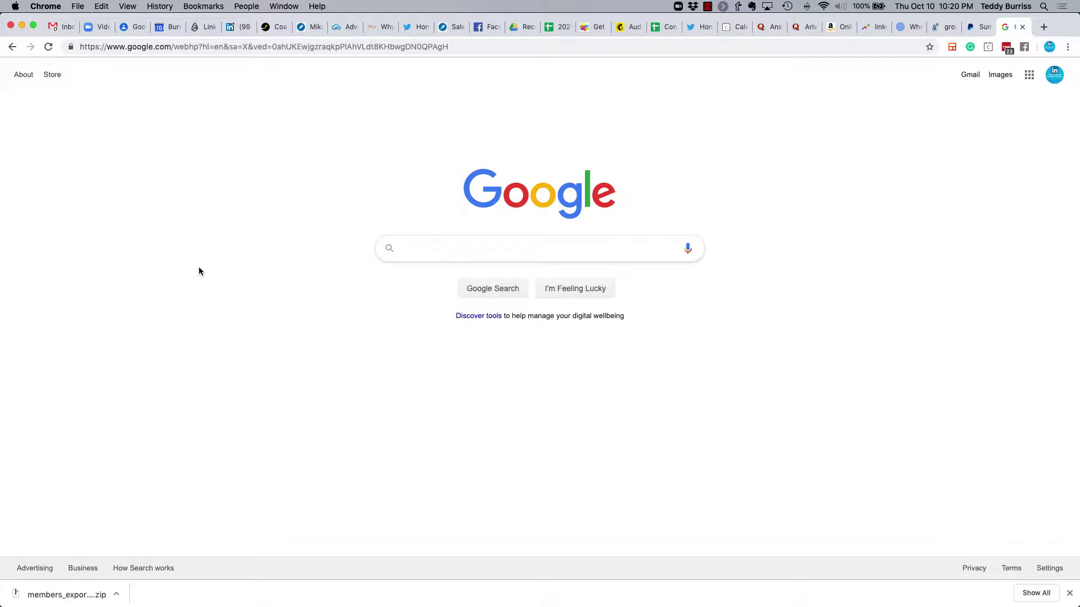
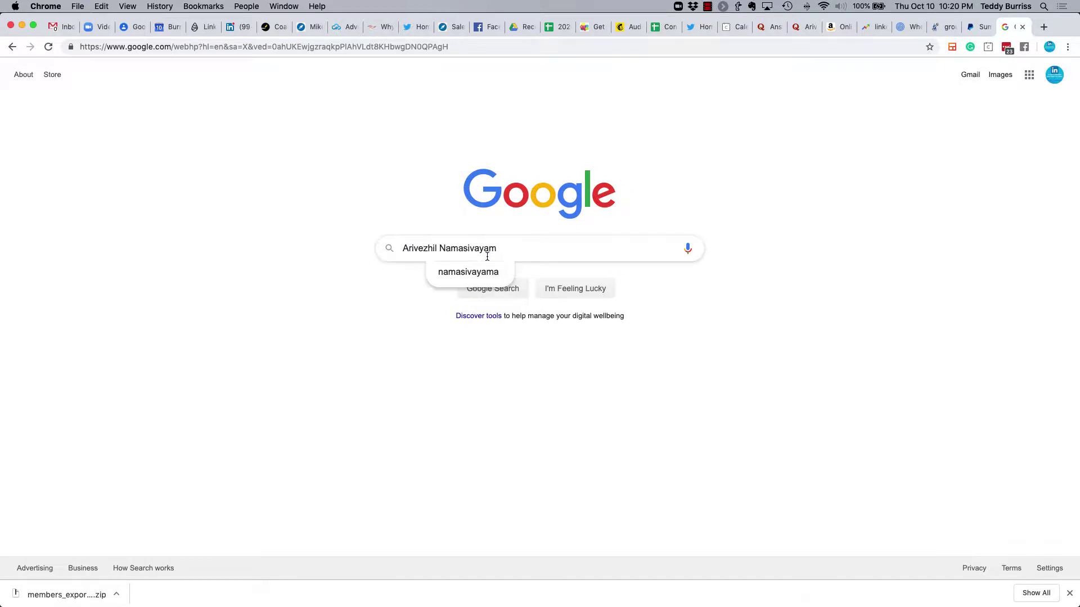
Search Google for the LinkedIn member's full name pasted from the clipboard.
key(Return)
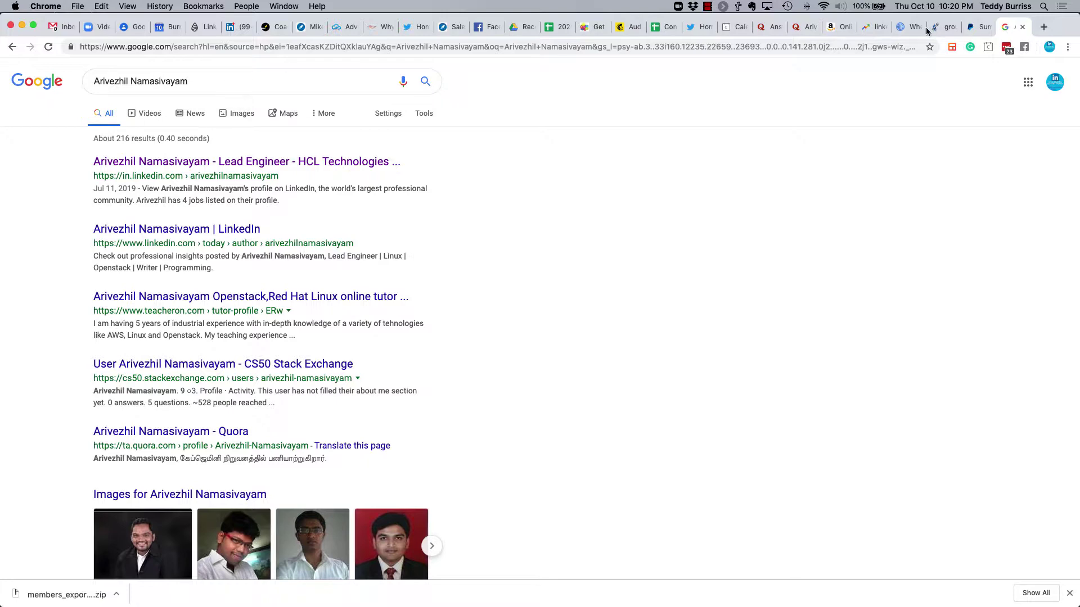
Take the headline 'Lead Engineer | Linux | Openstack | Writer | Programming' from the top LinkedIn profile back to Google.
click(215, 163)
drag(236, 287, 494, 285)
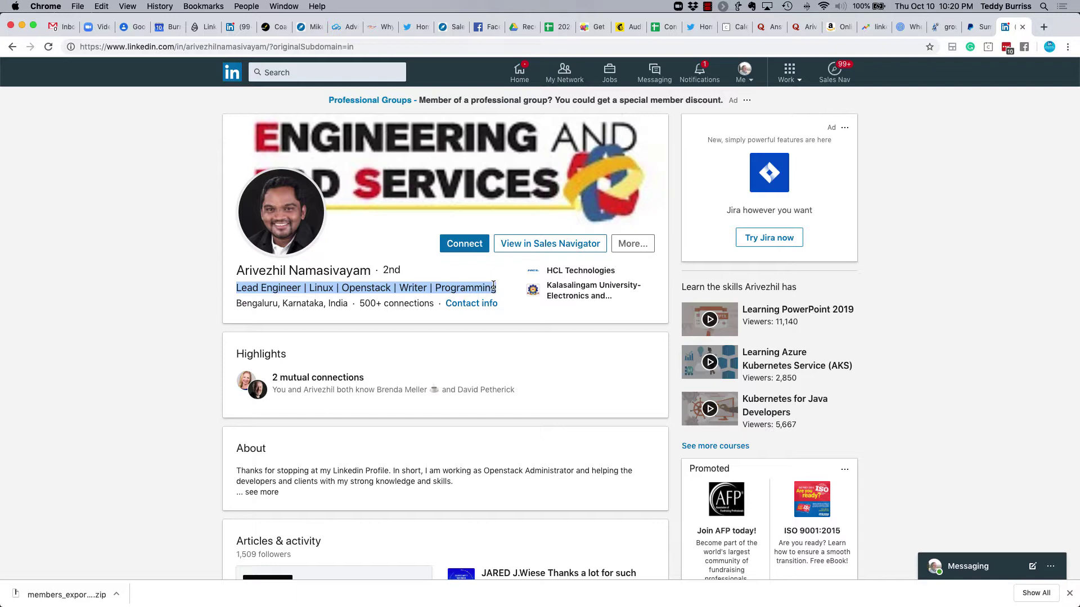
click(11, 48)
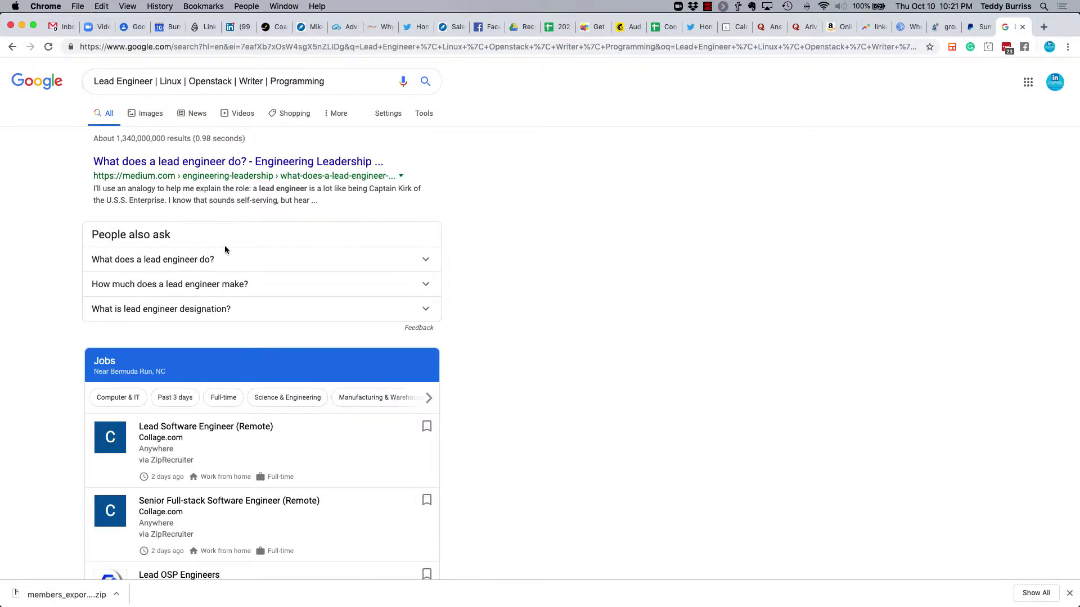
Prefix the headline query with site:linkedin.com/in and review the roughly 48,200,000 profile results.
scroll(224, 245, down, 10)
scroll(224, 250, down, 6)
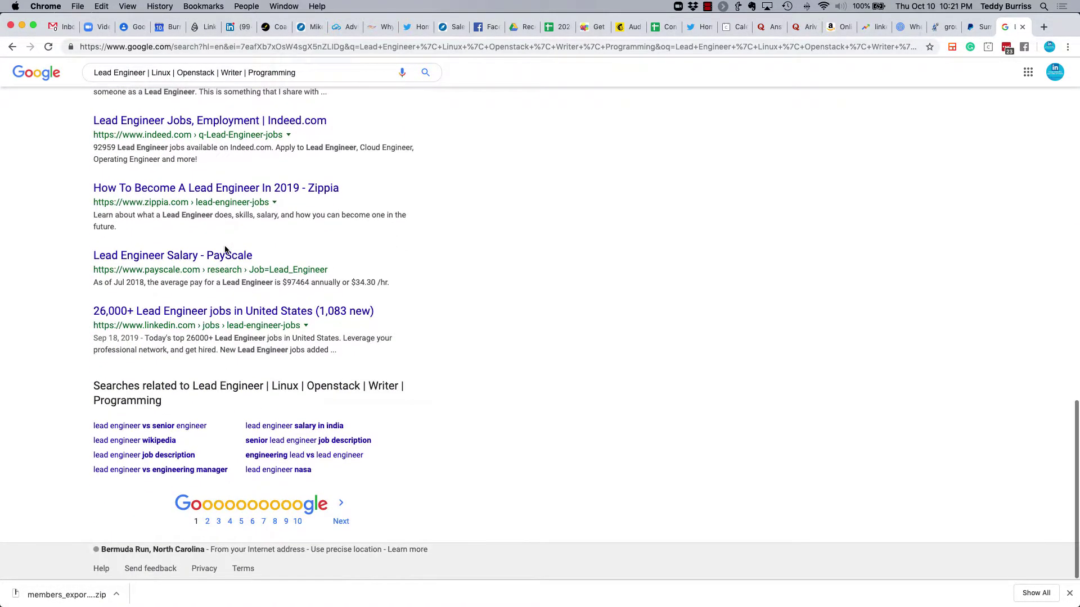
scroll(334, 319, up, 17)
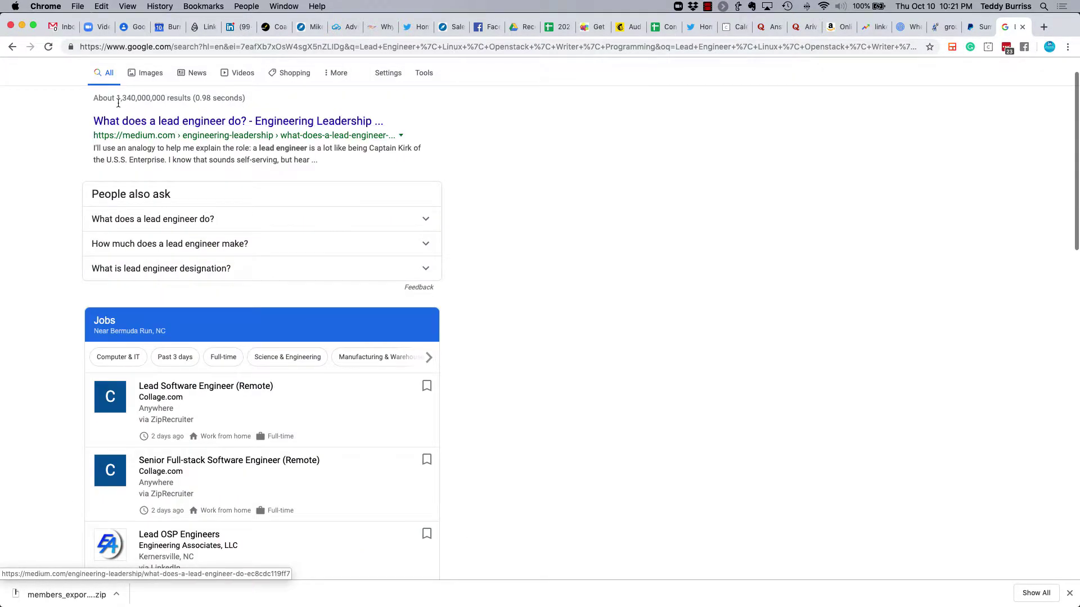
click(96, 82)
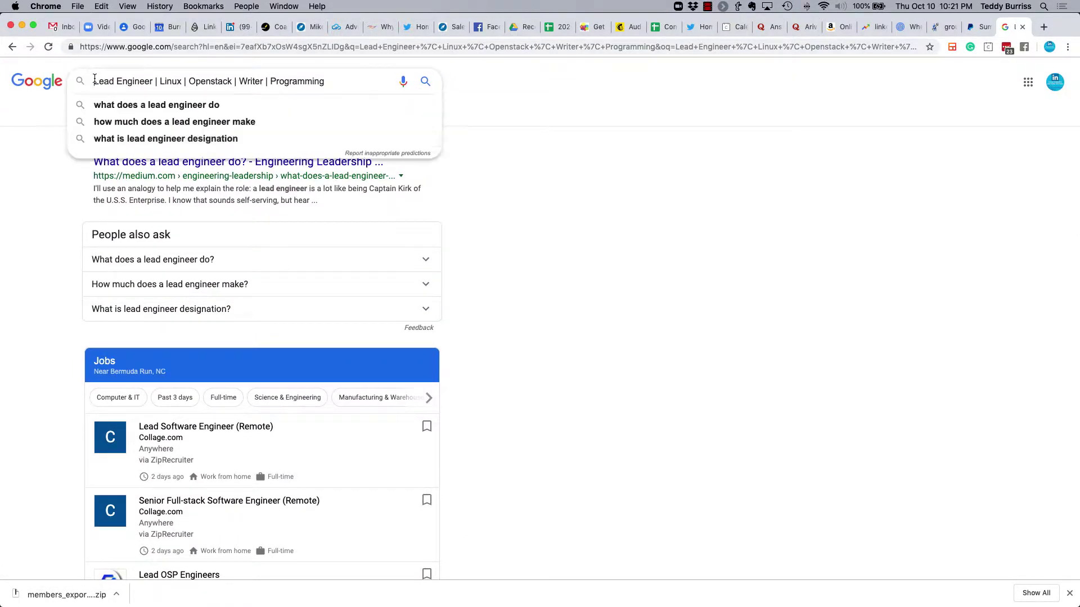
text(site)
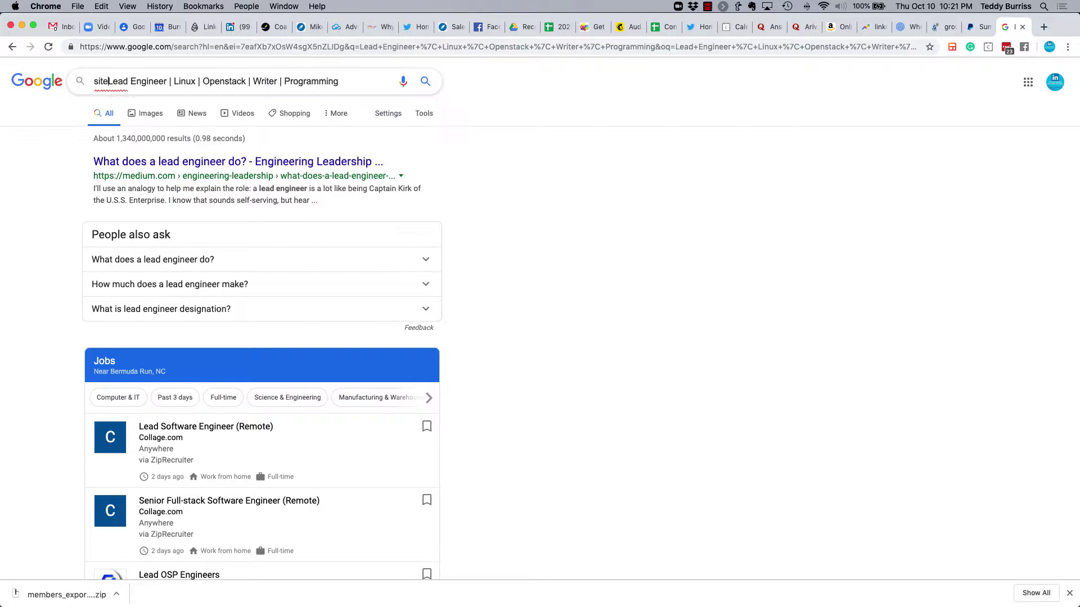
text(:linkedin.com/in)
key(Return)
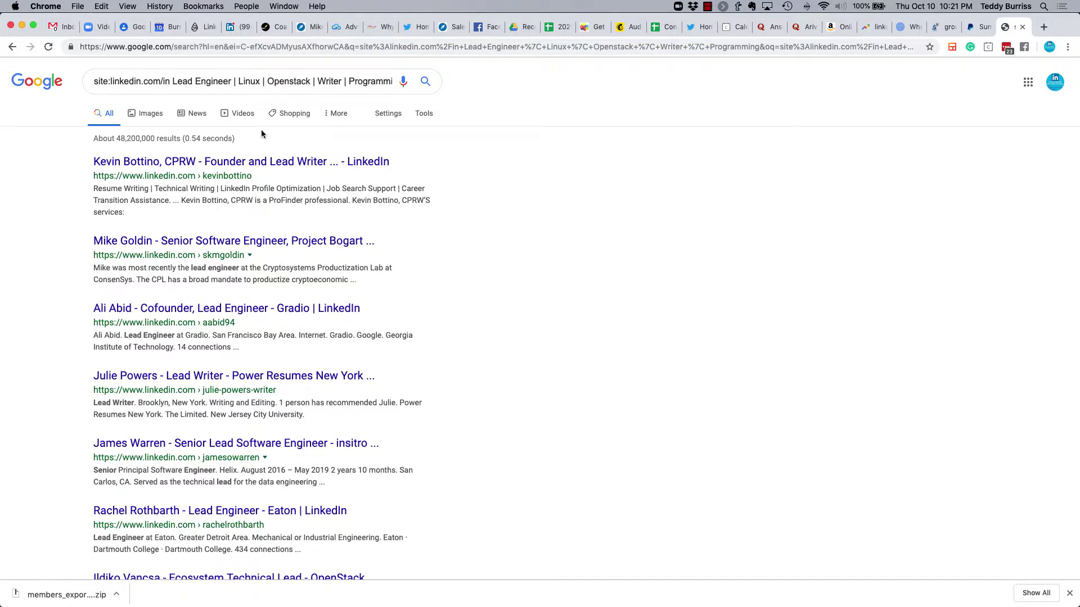
scroll(186, 297, down, 5)
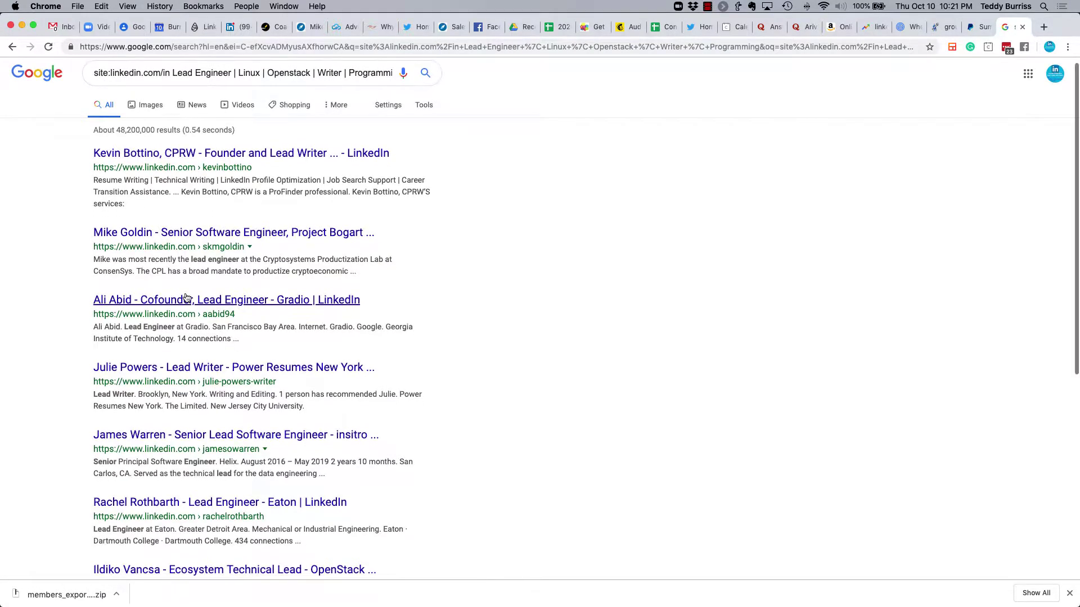
scroll(186, 298, down, 7)
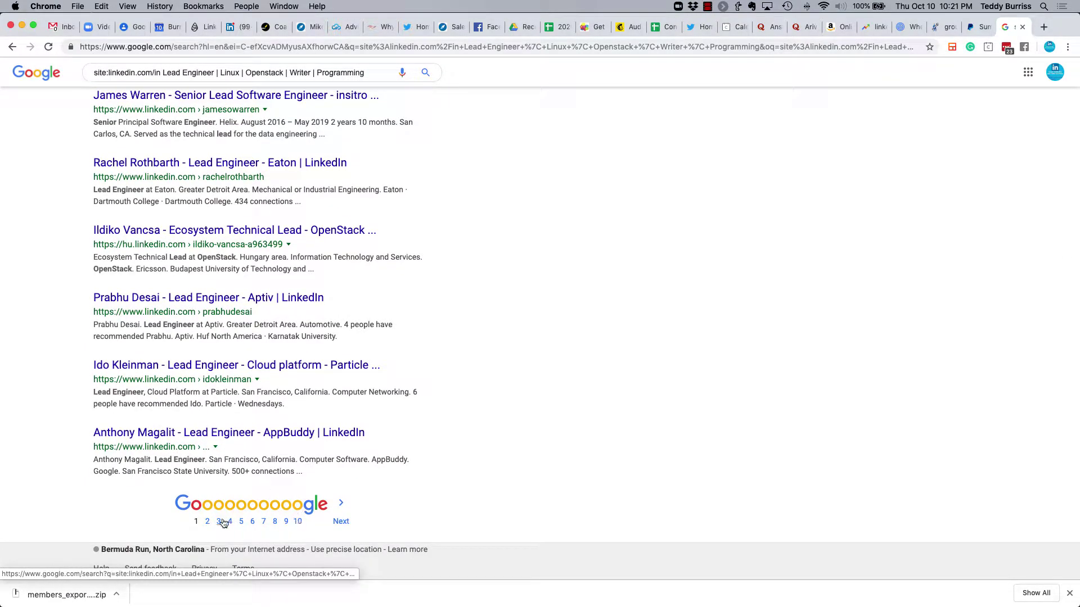
Go to page 2 of the LinkedIn-restricted headline results and scroll through them.
click(208, 522)
scroll(216, 230, down, 7)
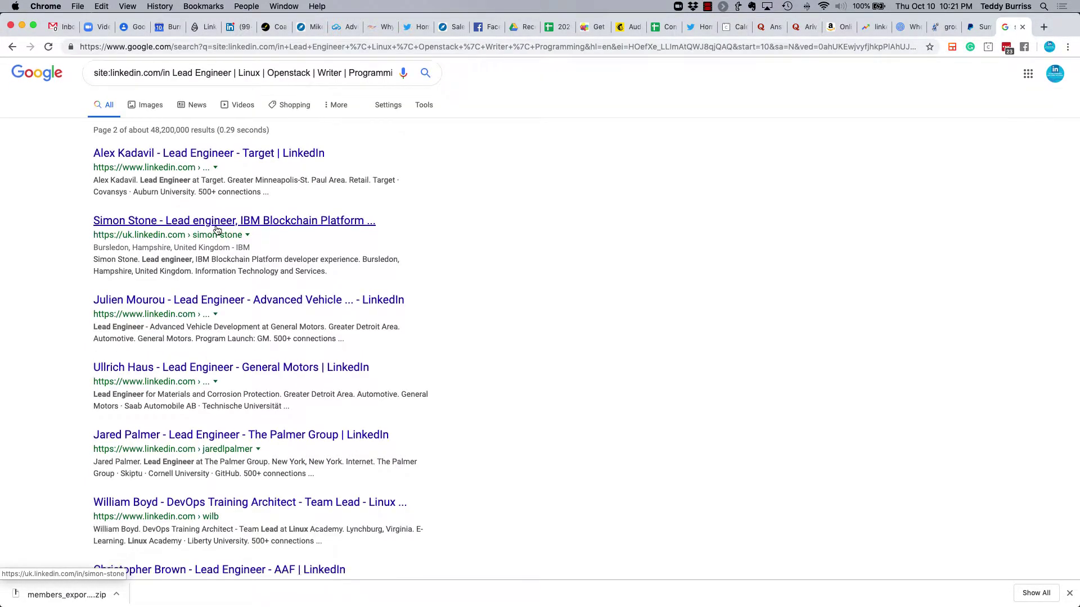
scroll(216, 229, down, 4)
scroll(205, 229, up, 11)
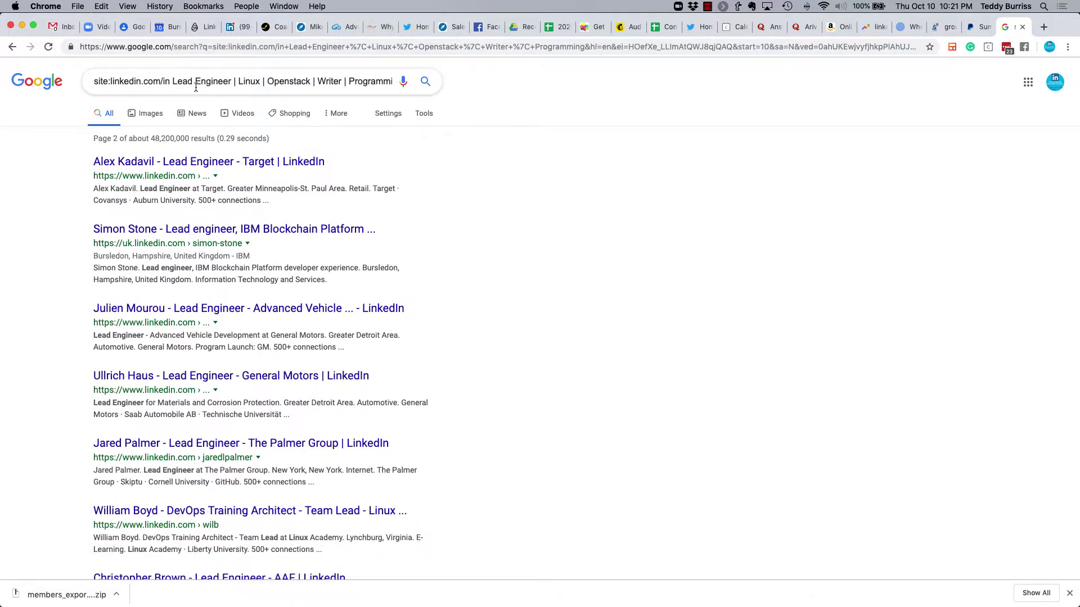
Highlight the site:linkedin.com/in prefix and the Lead Engineer headline words in the query.
drag(173, 81, 397, 81)
click(166, 82)
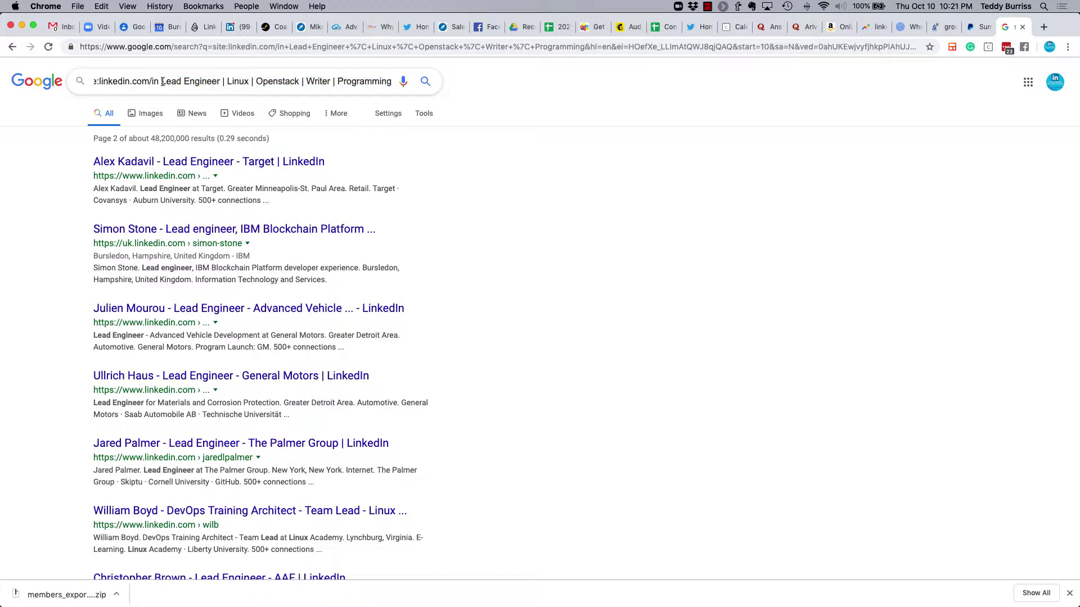
key(Left)
key(shift+alt+Left)
key(shift+alt+Left)
key(shift+alt+Left)
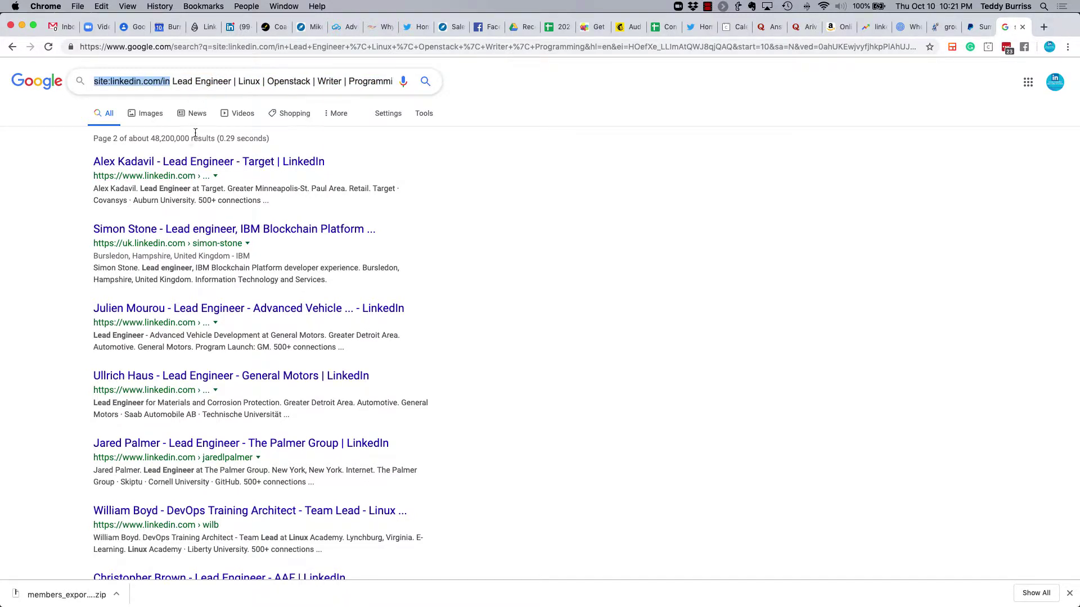
click(187, 83)
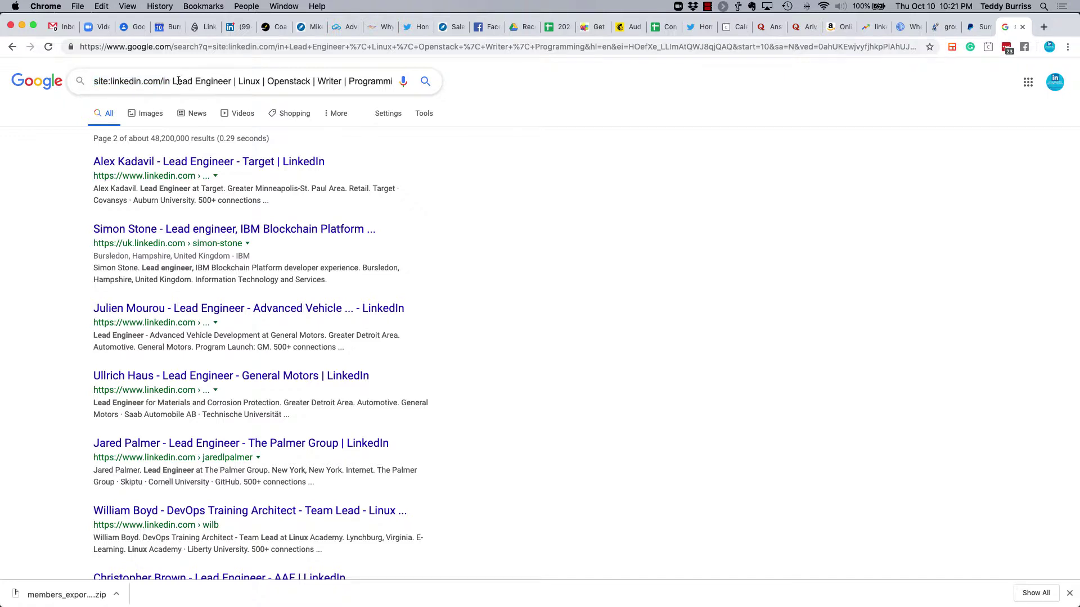
drag(173, 81, 397, 79)
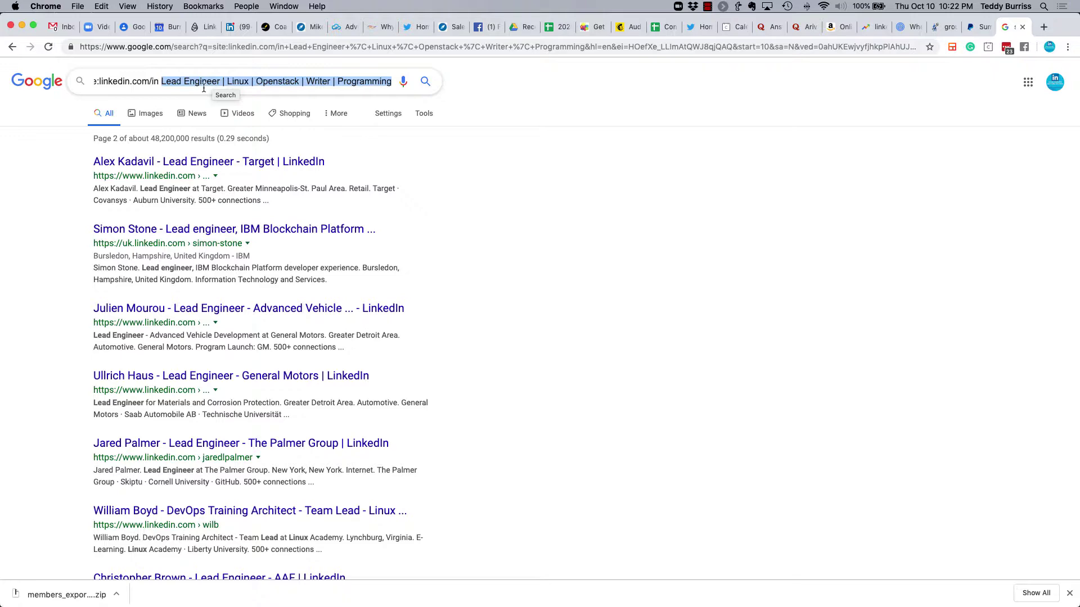
Go back two pages to the unrestricted headline search results.
click(11, 49)
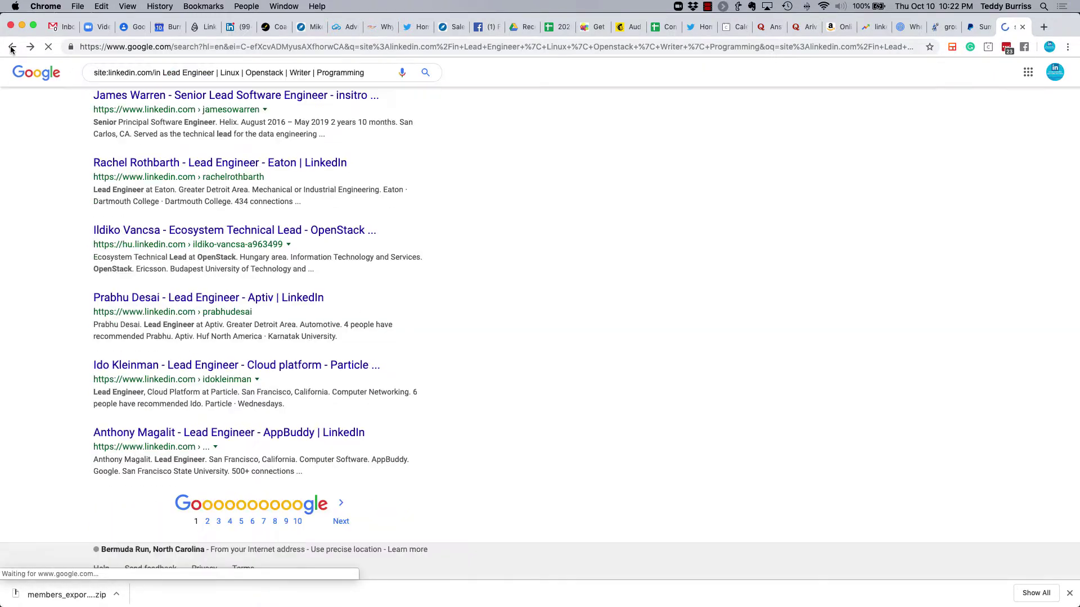
click(11, 49)
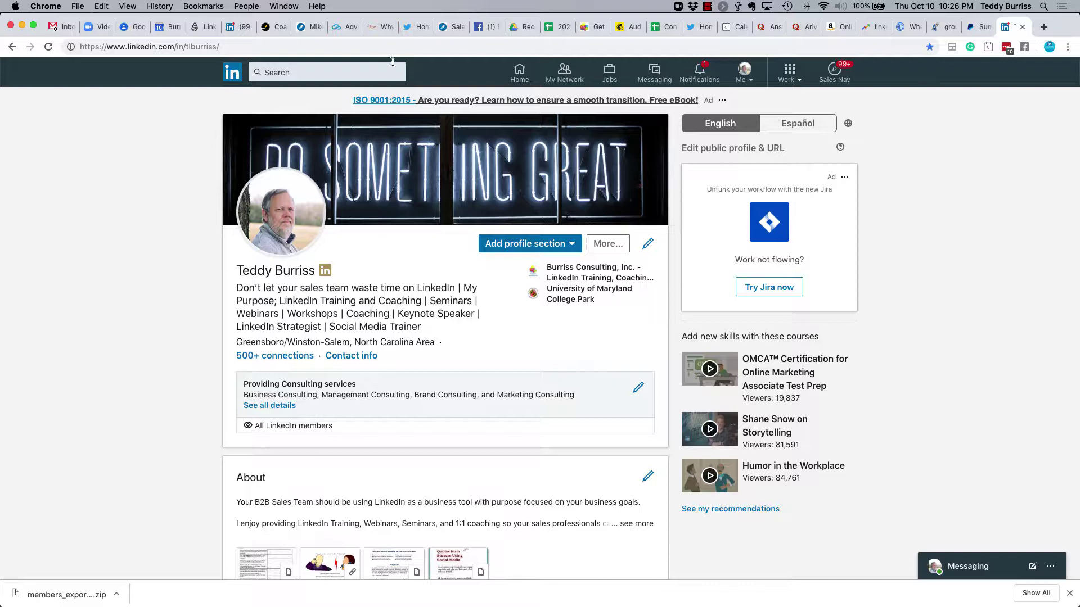
Select the full linkedin.com/in/ address of the profile page.
click(321, 46)
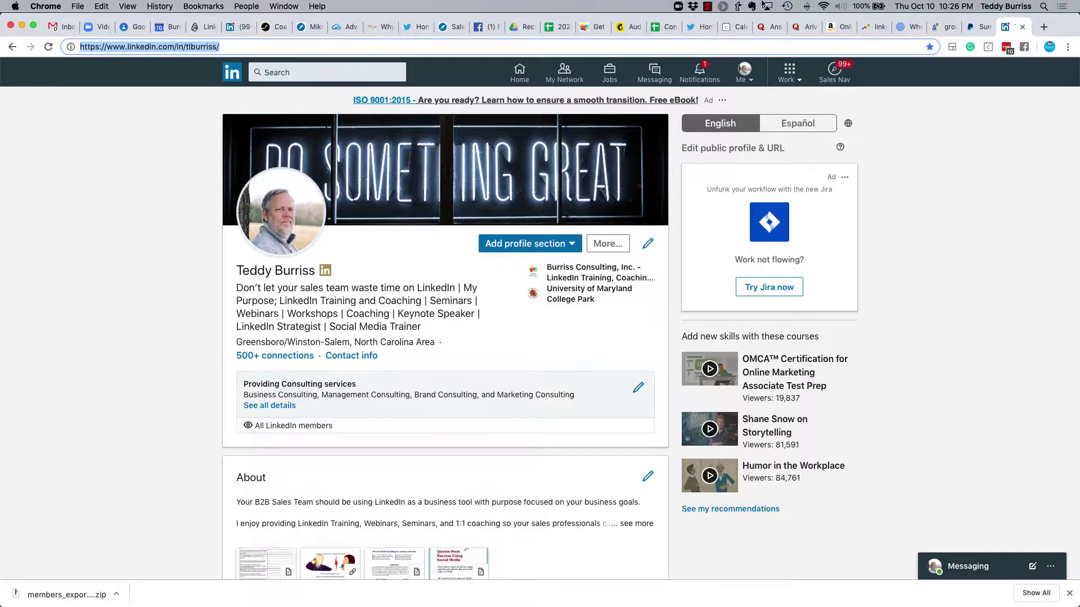
In a new incognito window, load google.com and search for 'linkedin trainer'.
click(77, 6)
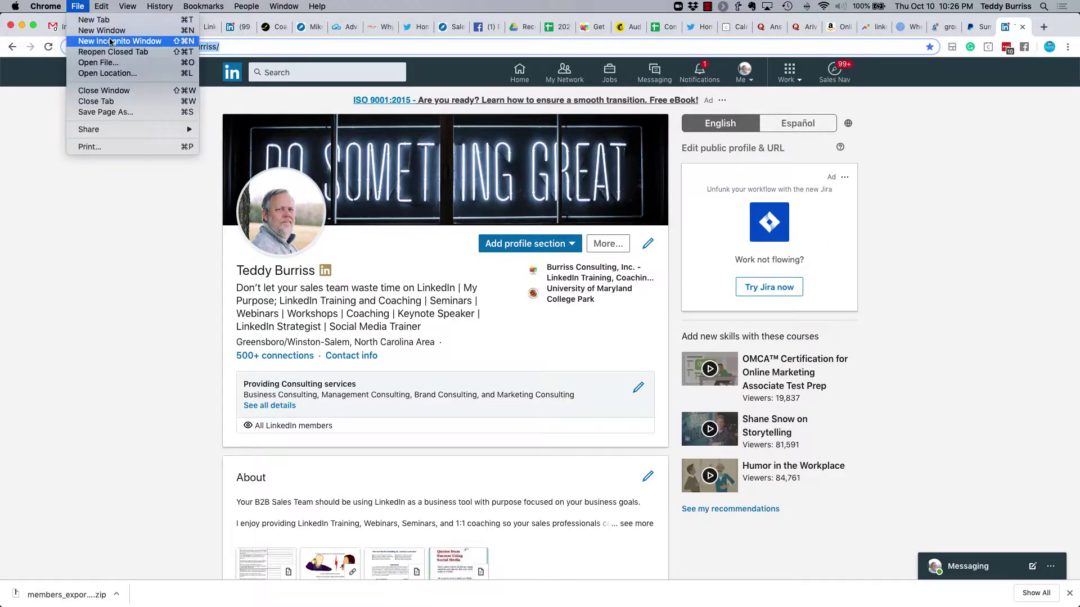
click(134, 57)
text(googl)
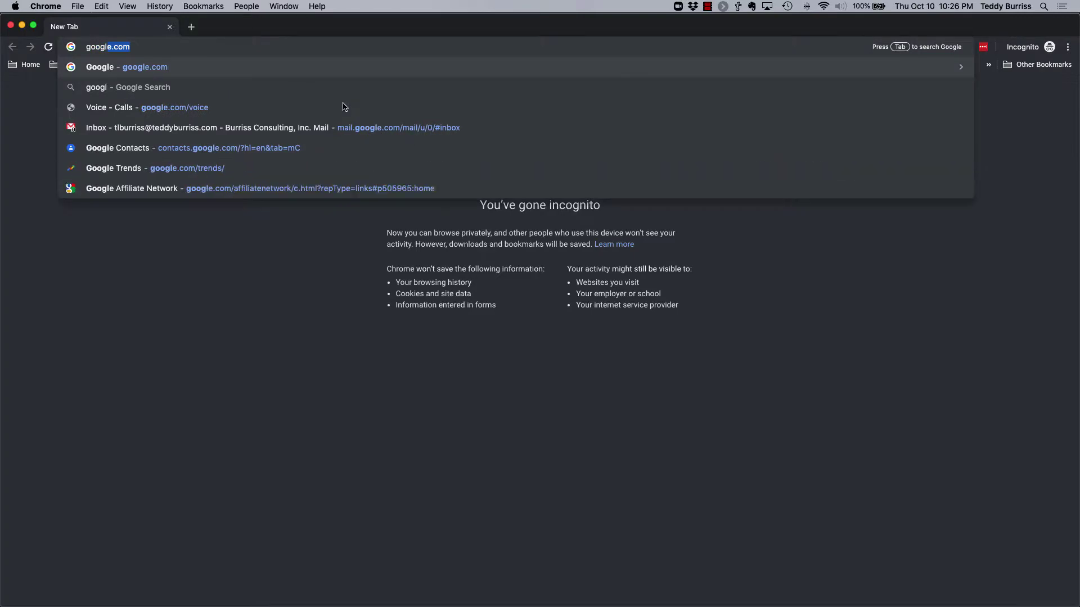
key(Return)
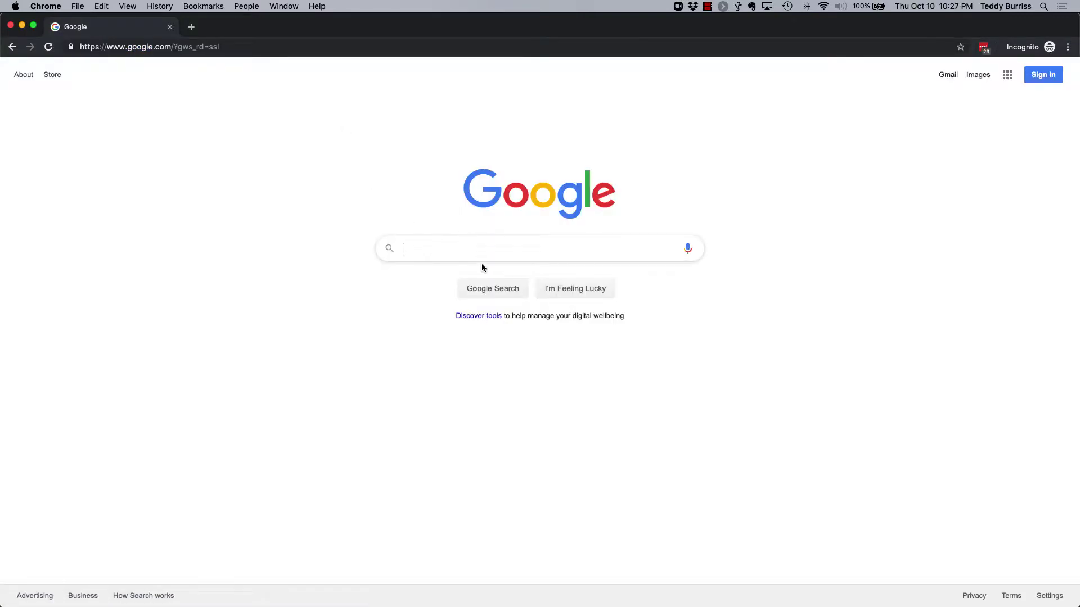
text(linkedin trainer)
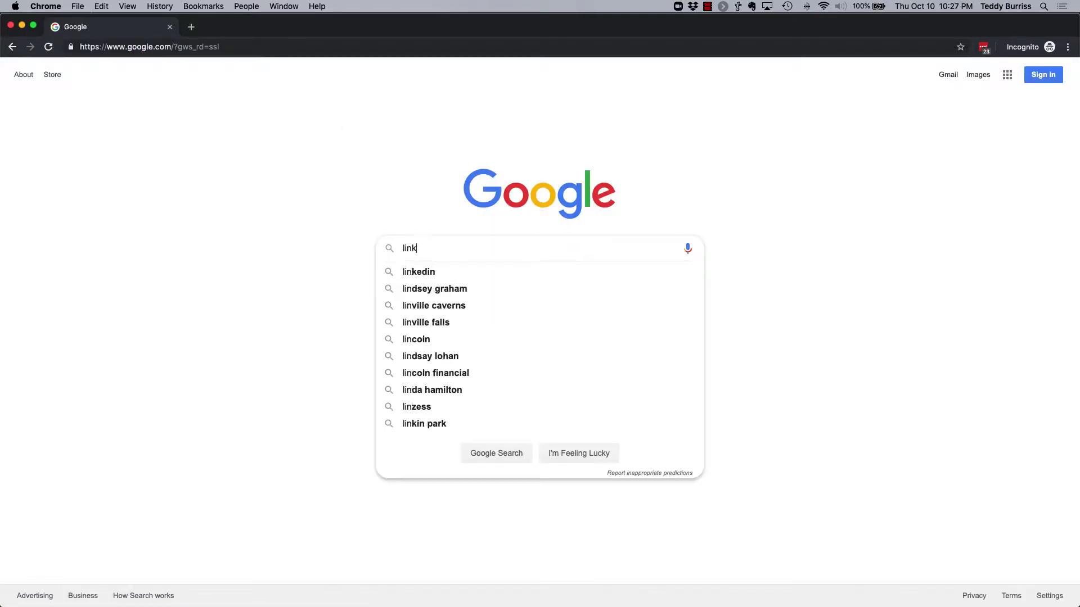
key(Return)
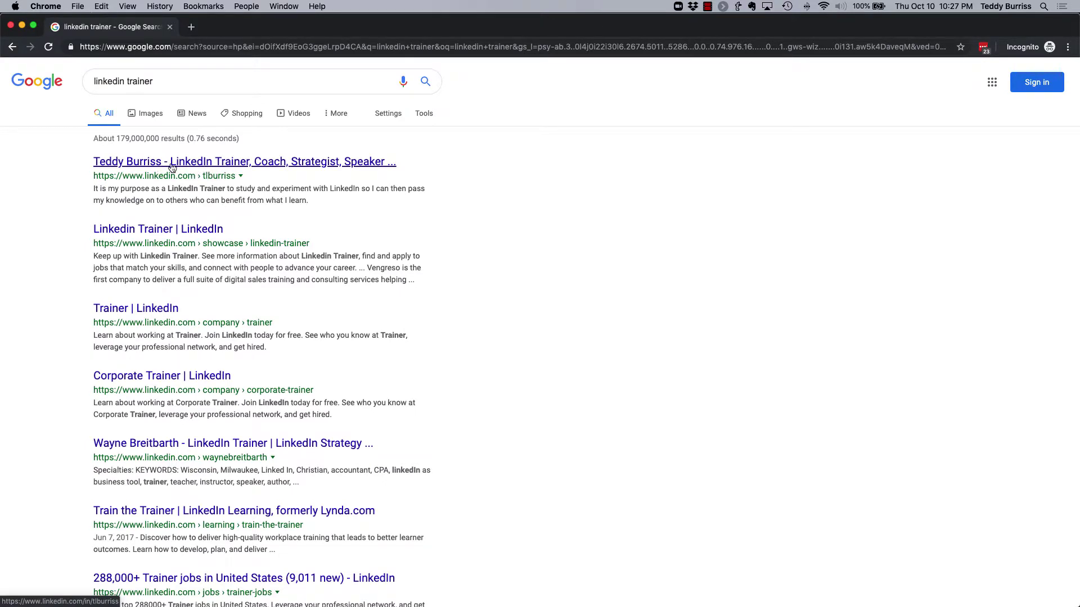
click(167, 84)
drag(157, 84, 71, 83)
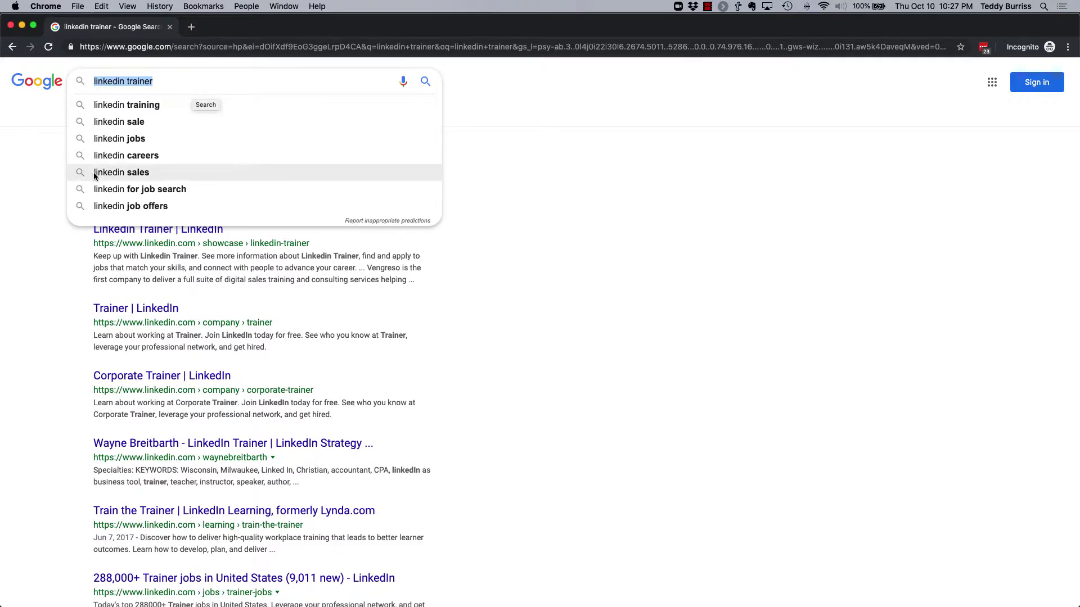
click(44, 208)
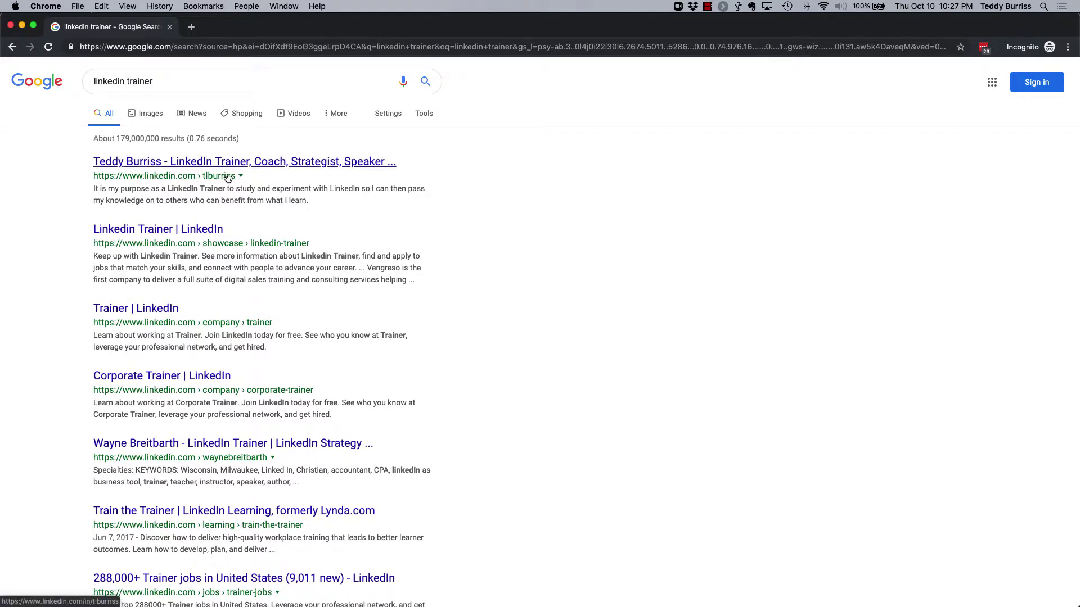
Replace the query with the trainer's full LinkedIn profile URL and search.
click(185, 84)
key(super+a)
key(BackSpace)
text(tlb)
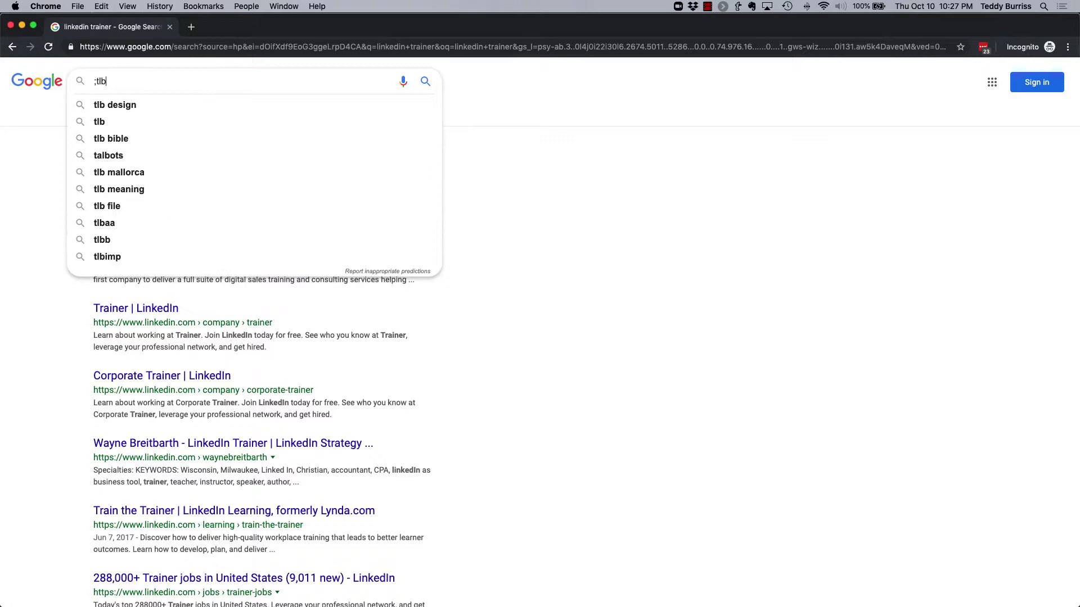
key(Return)
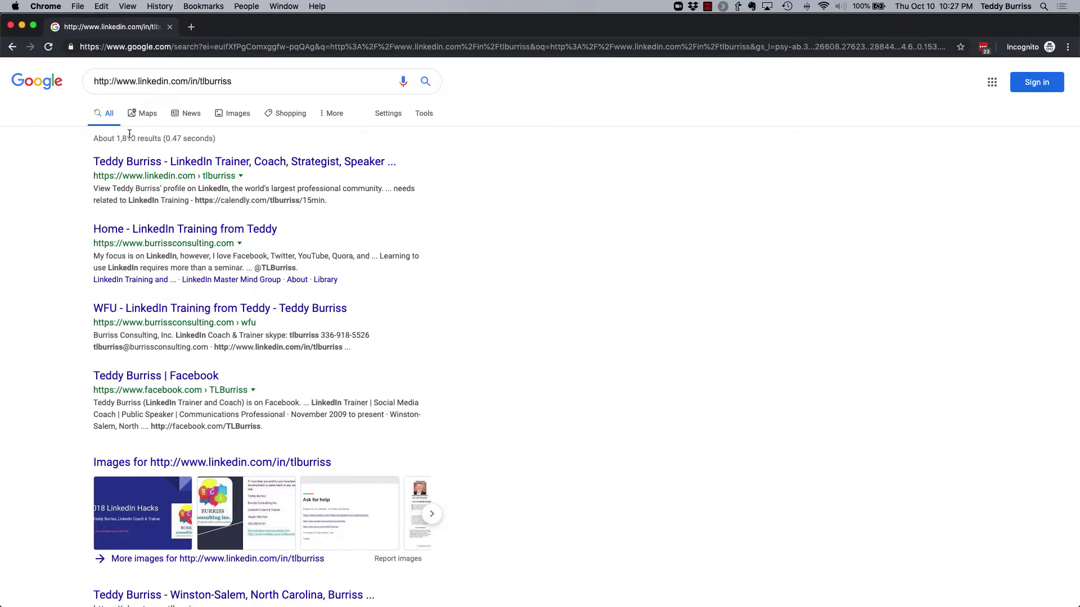
click(138, 82)
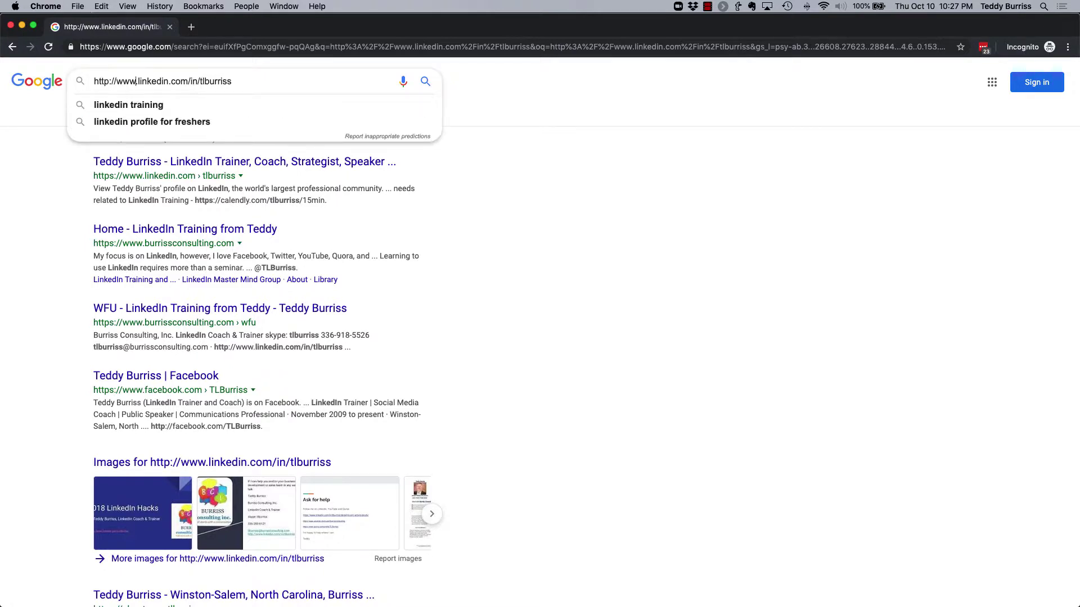
key(super+shift+Left)
key(BackSpace)
key(Return)
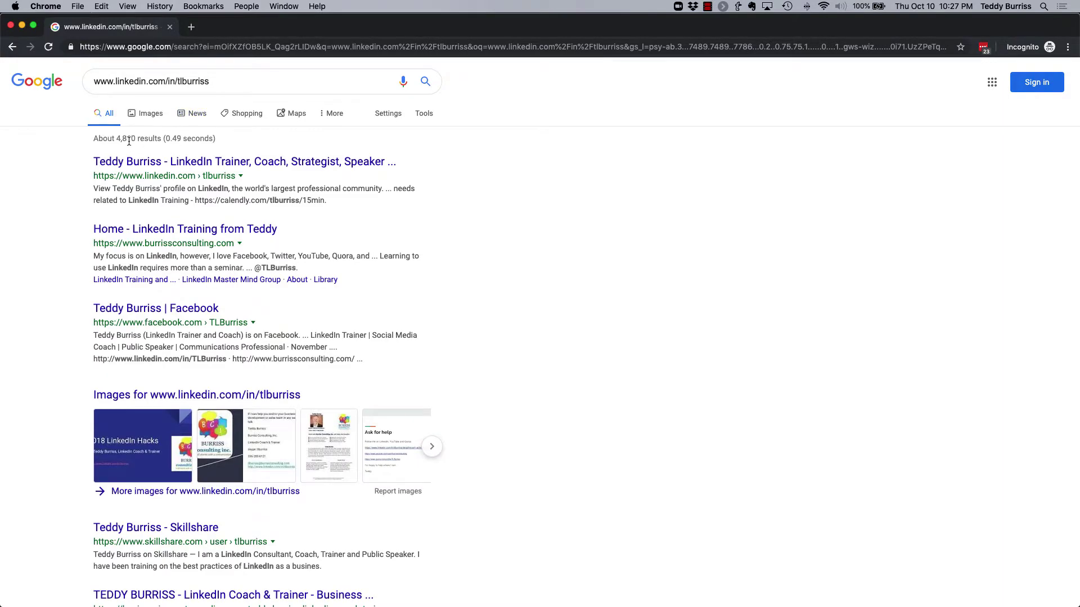
click(113, 82)
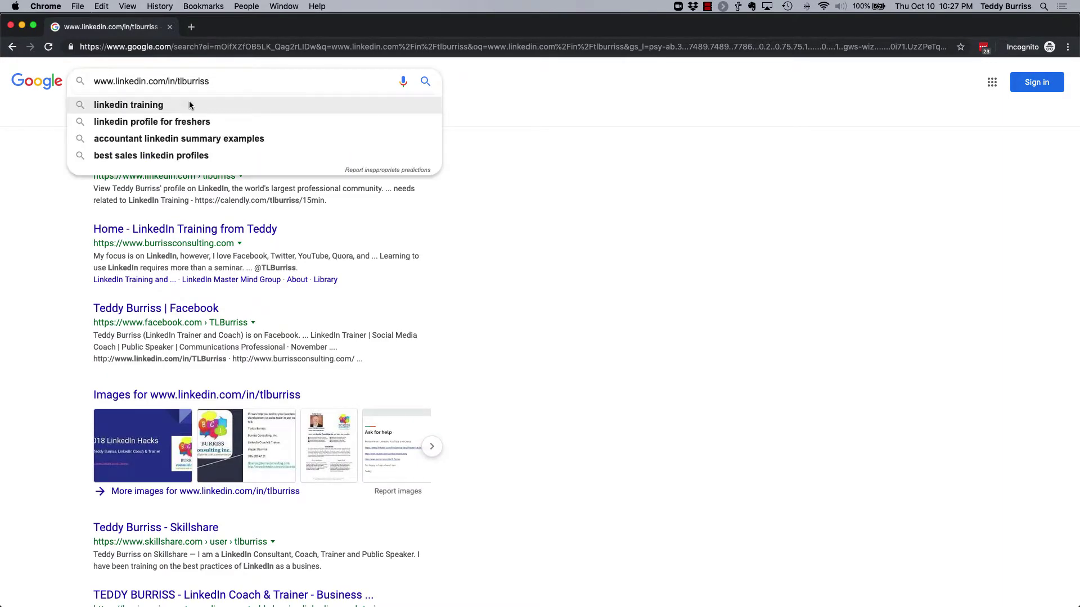
key(super+shift+Left)
key(BackSpace)
key(Return)
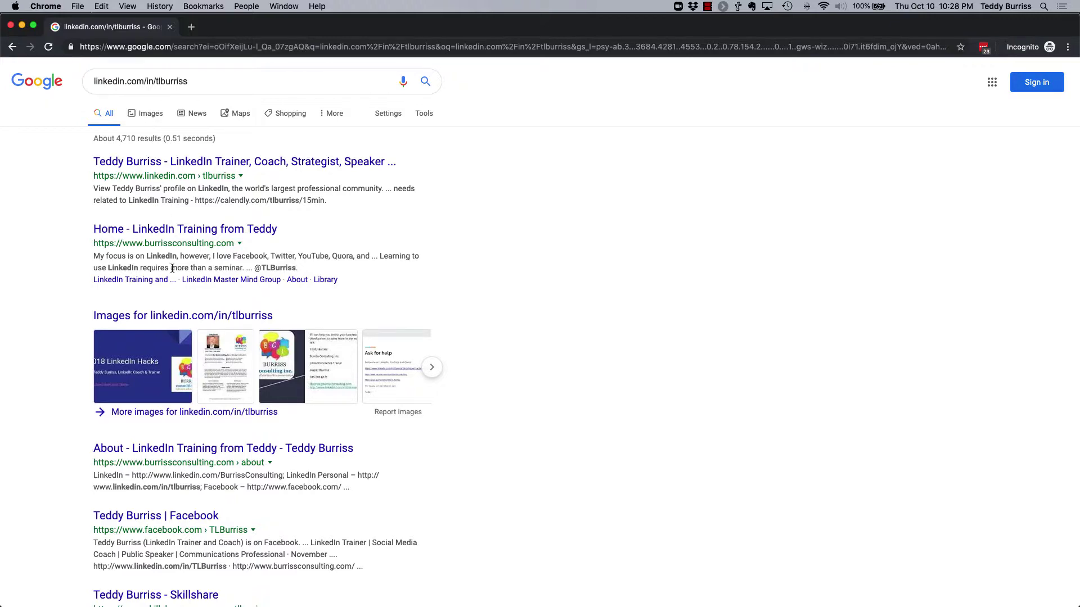
scroll(145, 343, down, 10)
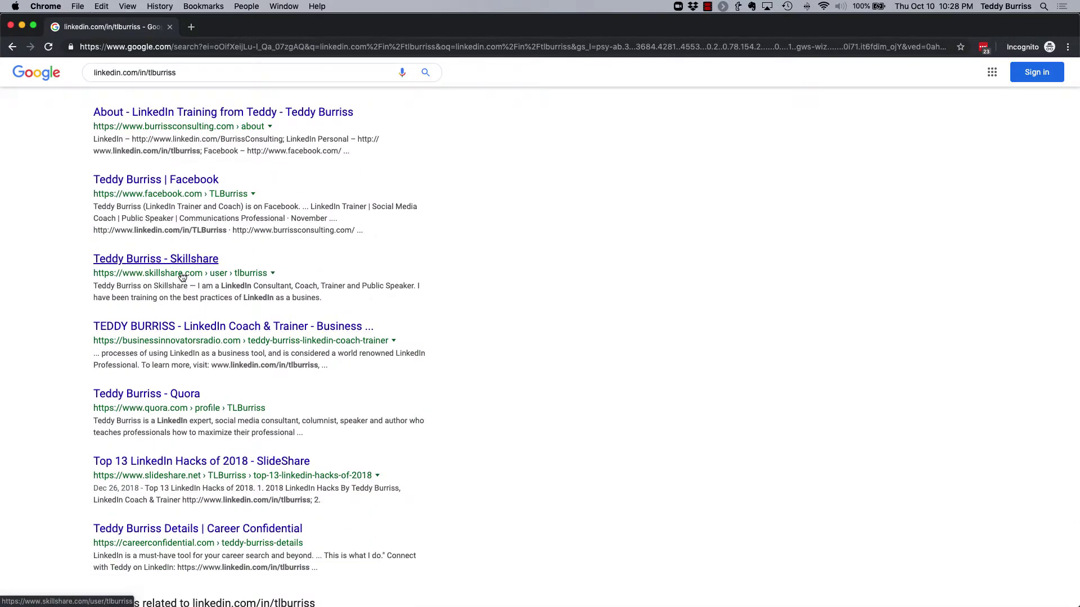
scroll(265, 356, down, 2)
scroll(265, 355, down, 1)
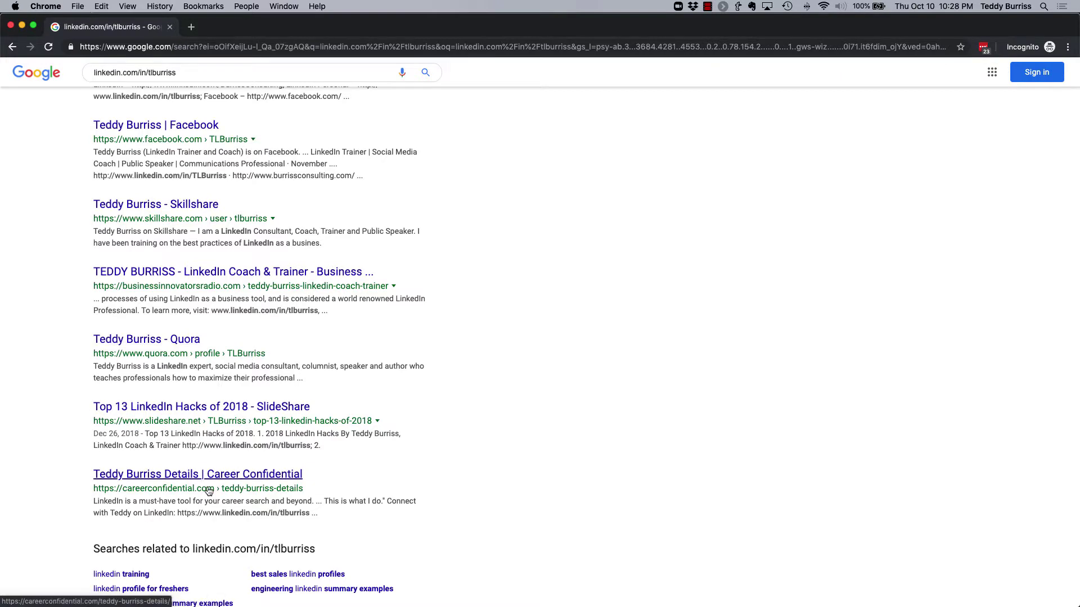
scroll(348, 474, down, 1)
scroll(348, 474, down, 3)
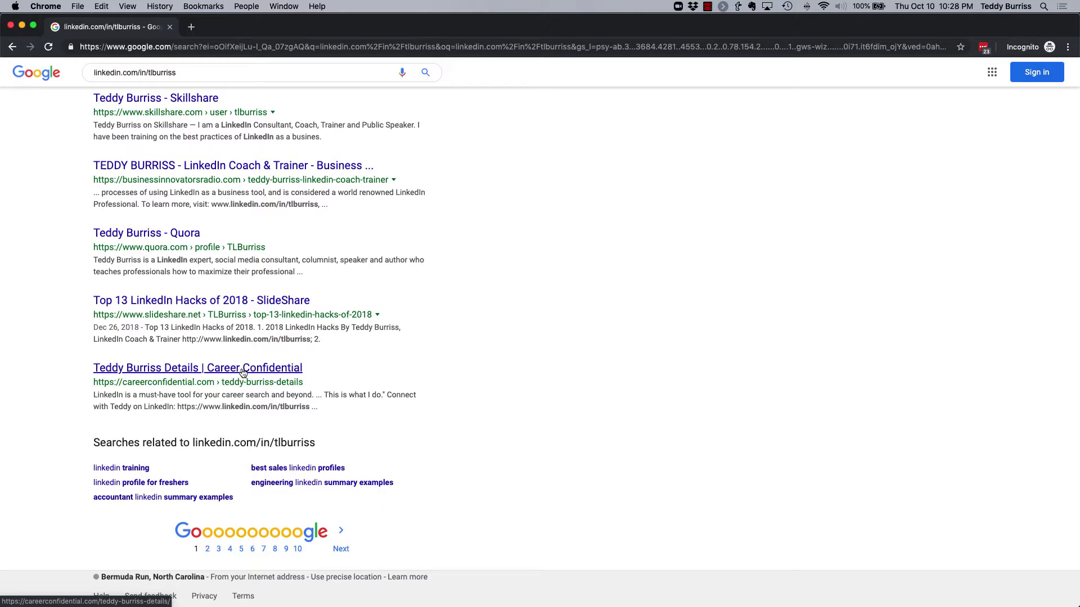
scroll(405, 436, up, 15)
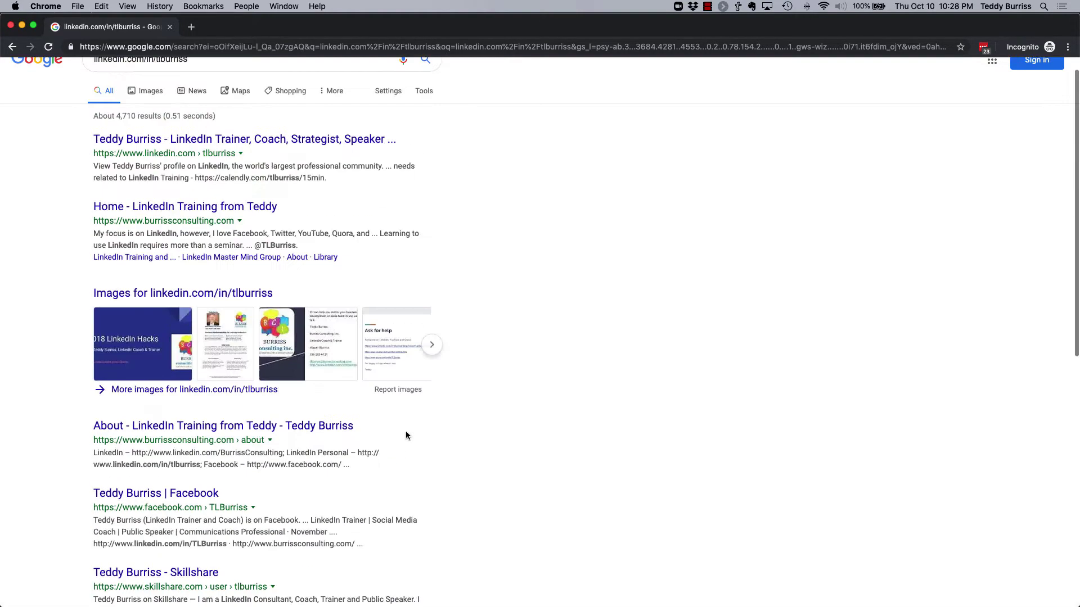
Replace the query with 'linkedin trainer' and search, getting about 128,000,000 results.
triple_click(134, 83)
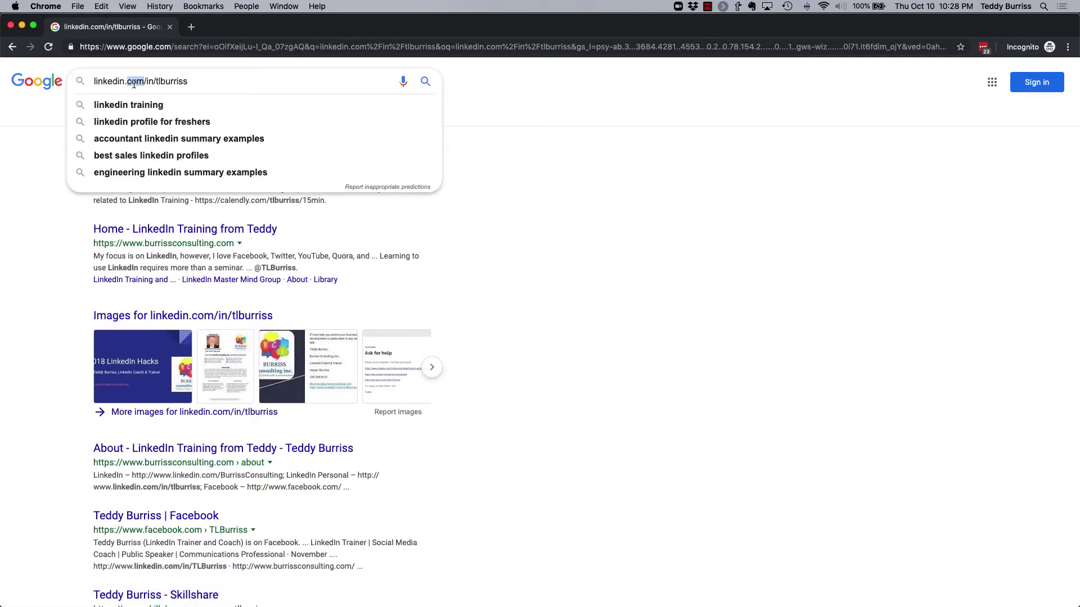
text(linke)
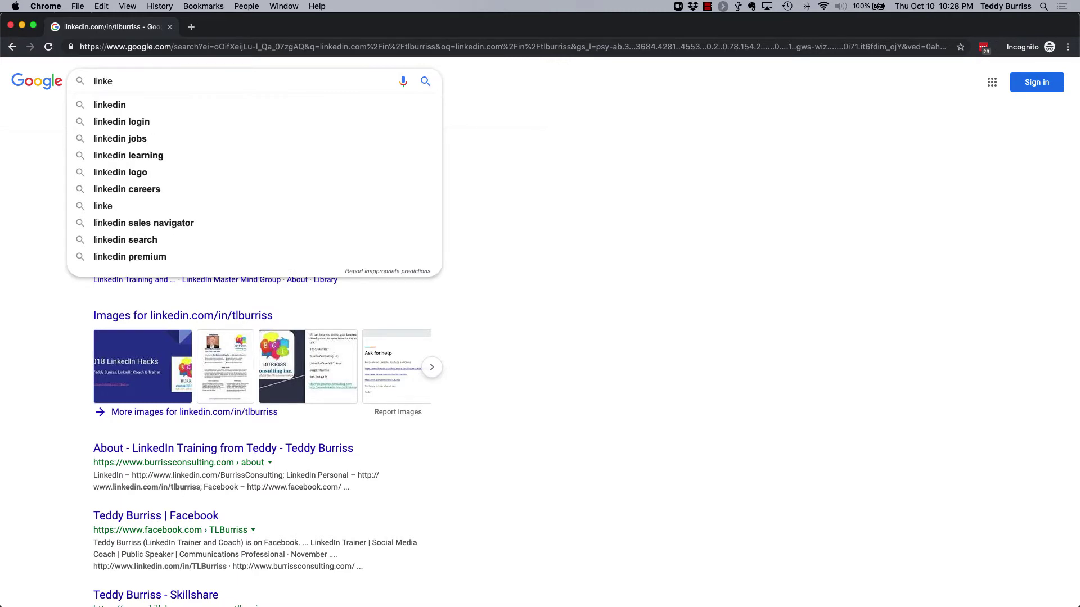
text(din trainer)
key(Return)
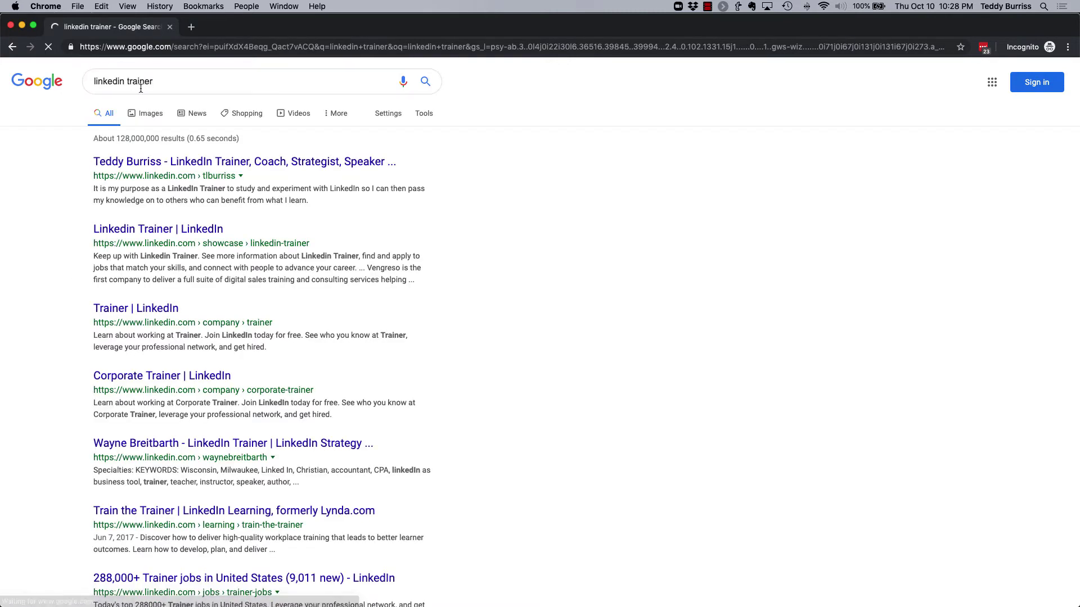